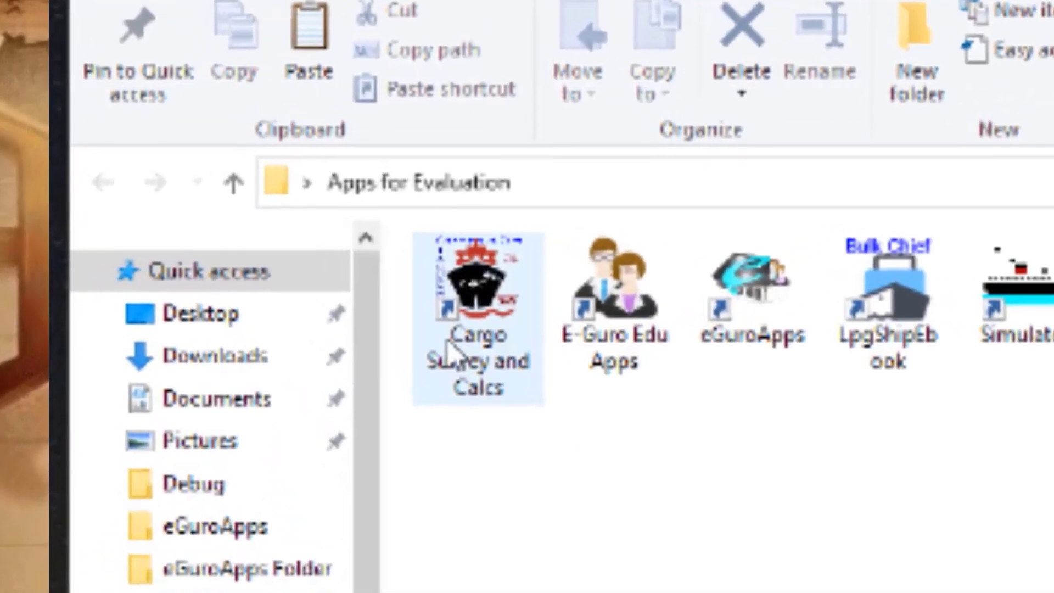
- Launch Cargo Survey and Calcs and enter the Oil port and cargo data input section
{"action": "double_click", "coordinate": [453, 354]}
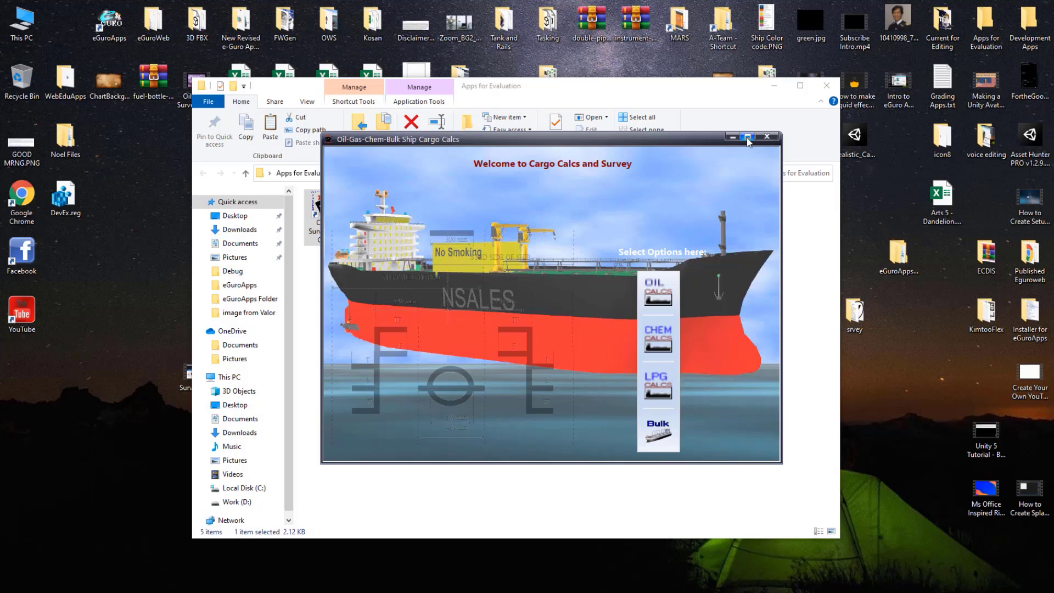
{"action": "left_click", "coordinate": [657, 293]}
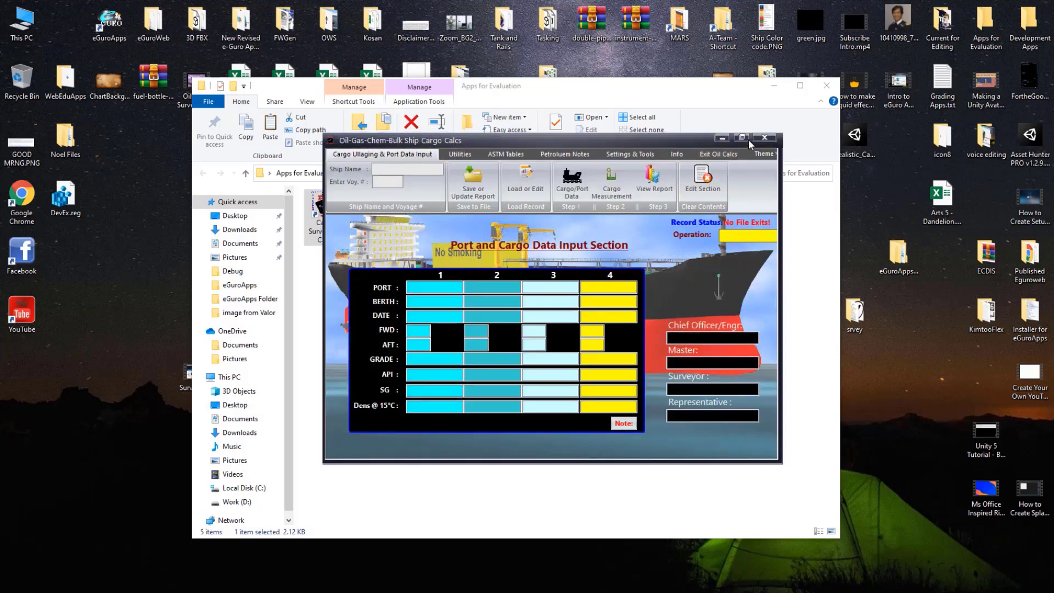
- Maximize the cargo calcs window to fill the screen
{"action": "left_click", "coordinate": [747, 137]}
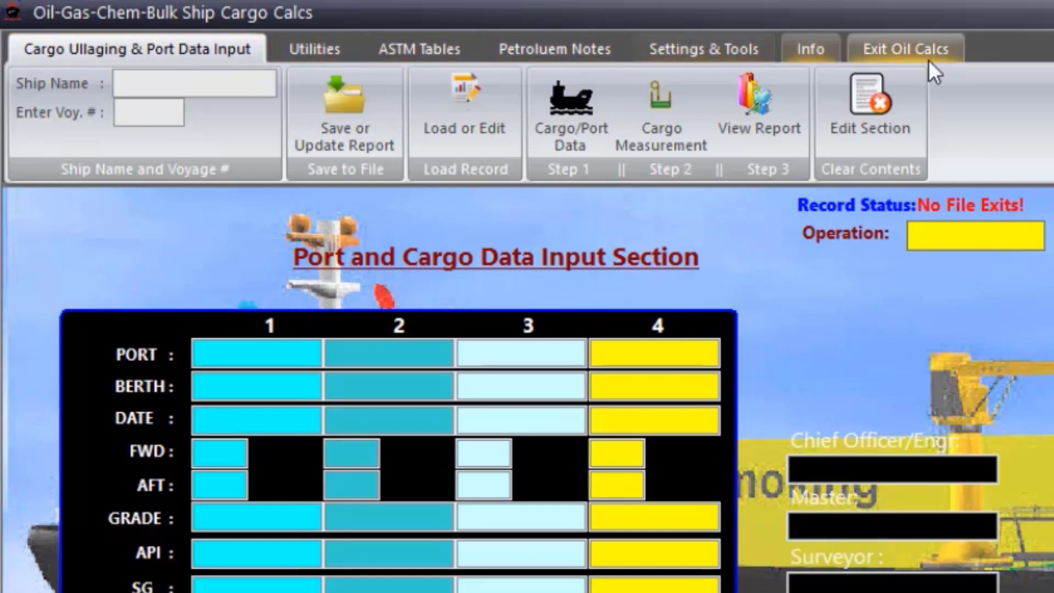
{"action": "left_click", "coordinate": [906, 57]}
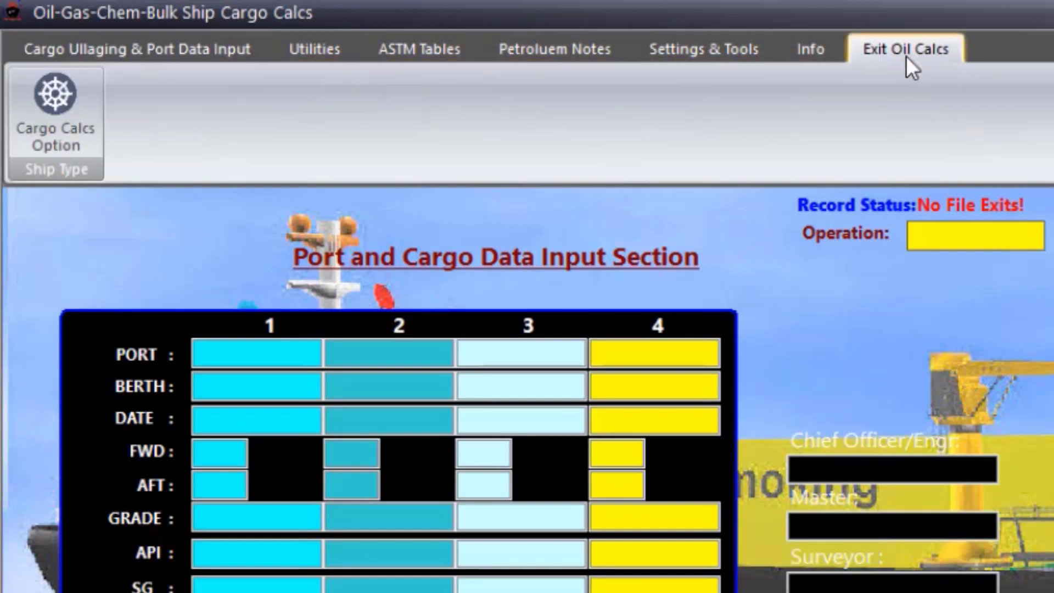
{"action": "left_click", "coordinate": [62, 122]}
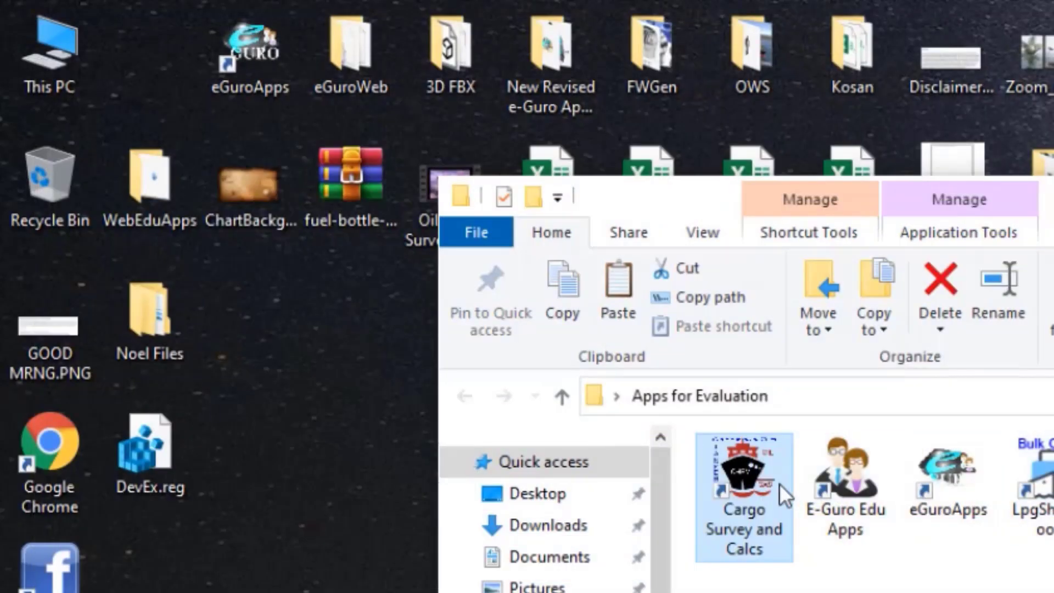
{"action": "double_click", "coordinate": [792, 484]}
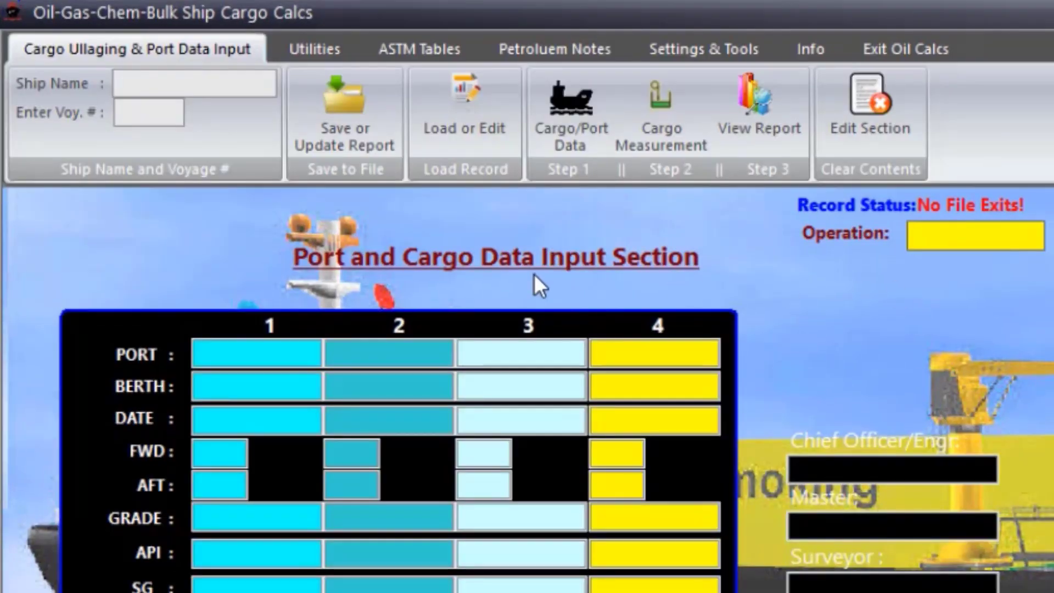
{"action": "left_click", "coordinate": [138, 83]}
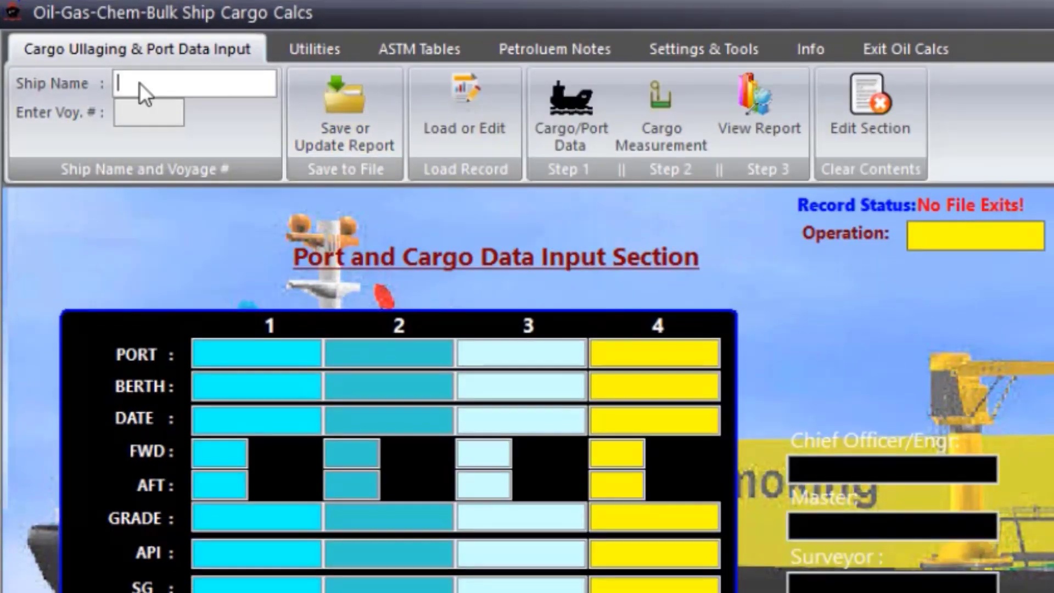
{"action": "left_click", "coordinate": [142, 112]}
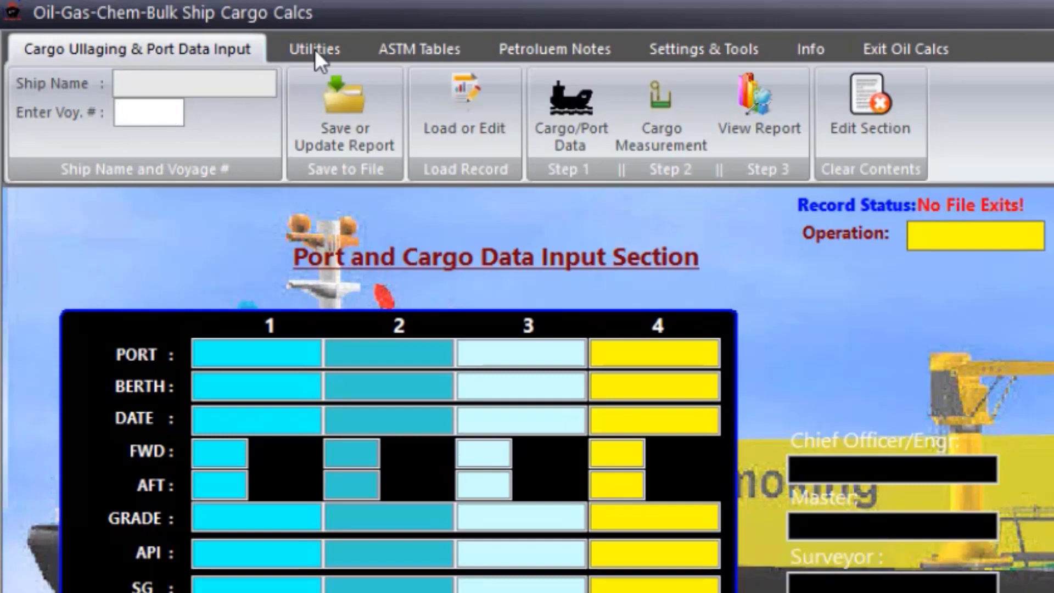
{"action": "left_click", "coordinate": [708, 50]}
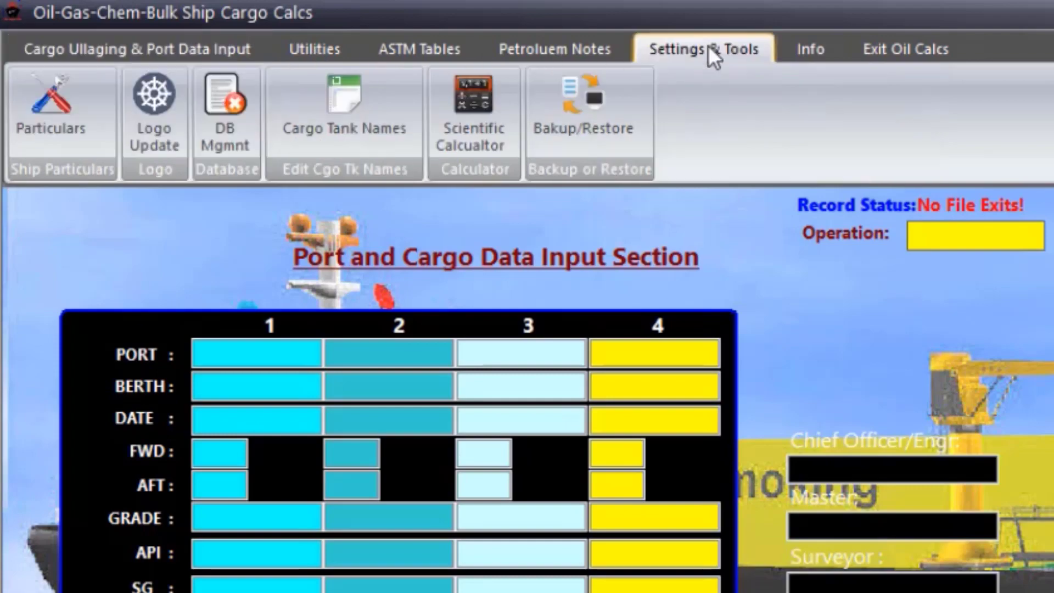
{"action": "left_click", "coordinate": [104, 116]}
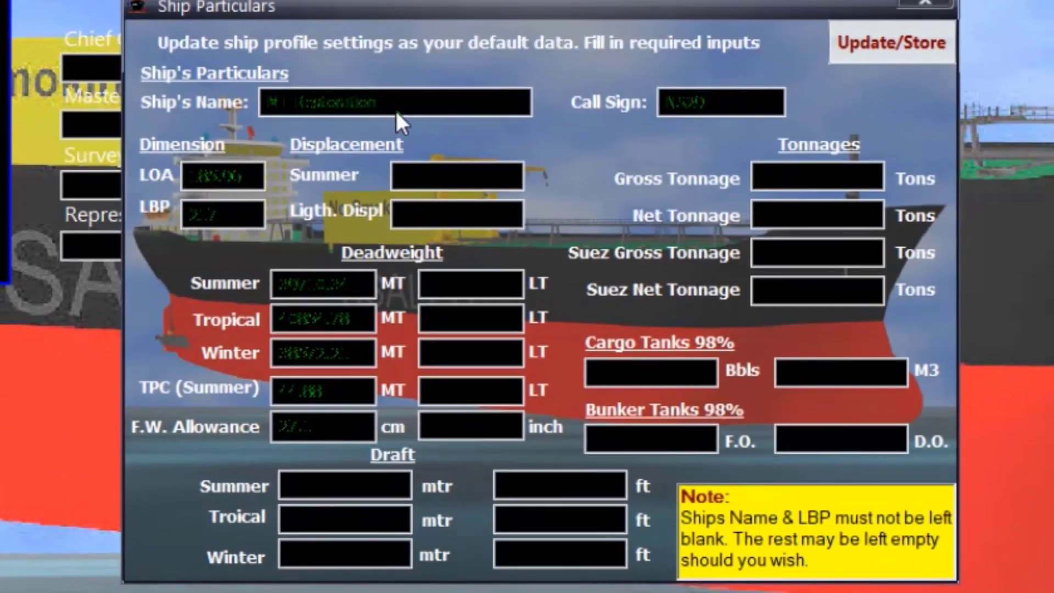
{"action": "left_click", "coordinate": [396, 111]}
{"action": "left_click", "coordinate": [930, 6]}
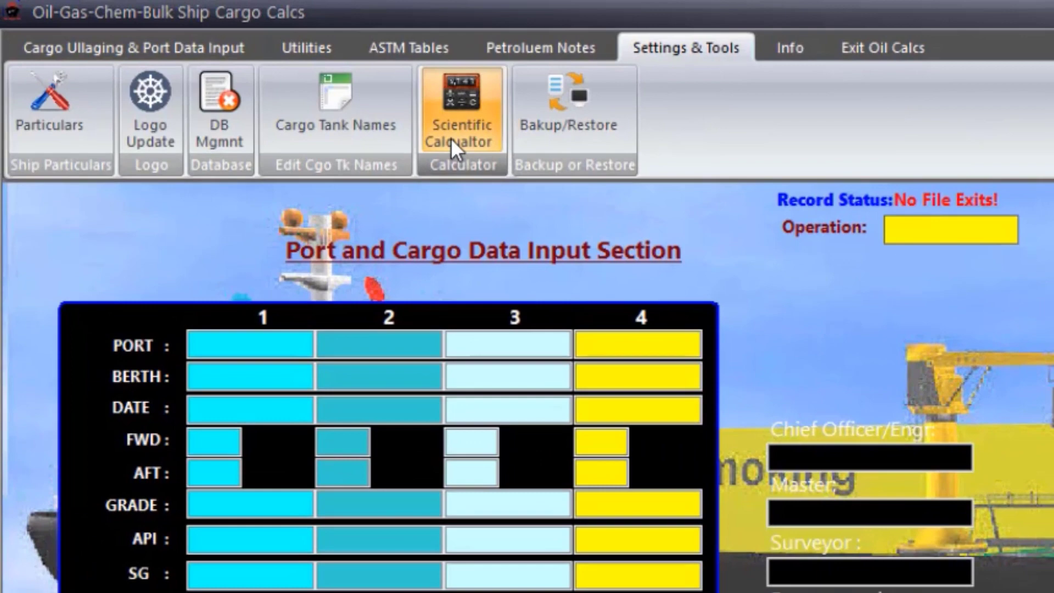
{"action": "left_click", "coordinate": [450, 138]}
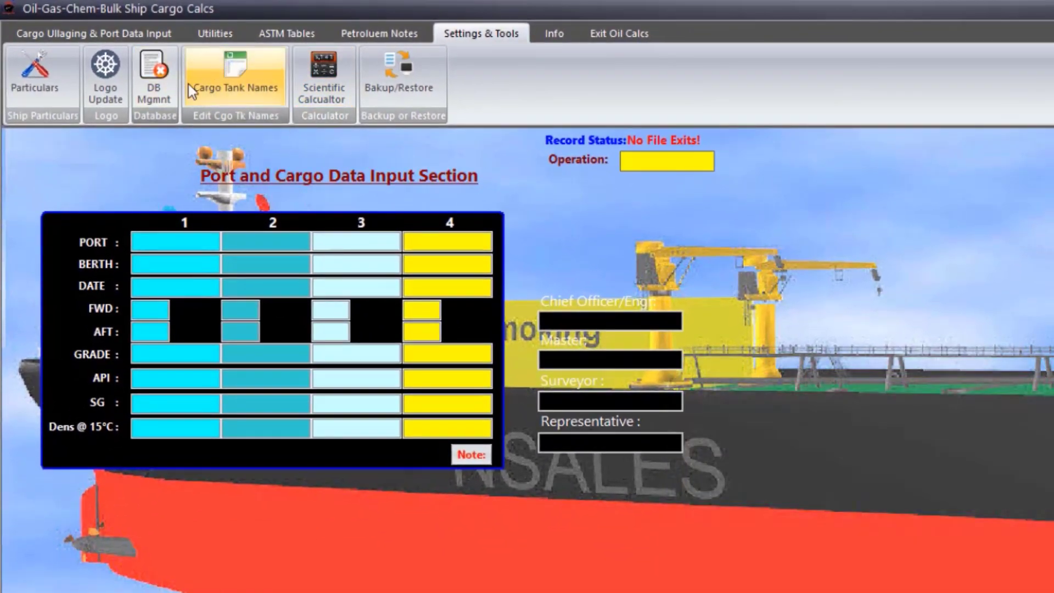
{"action": "left_click", "coordinate": [222, 37]}
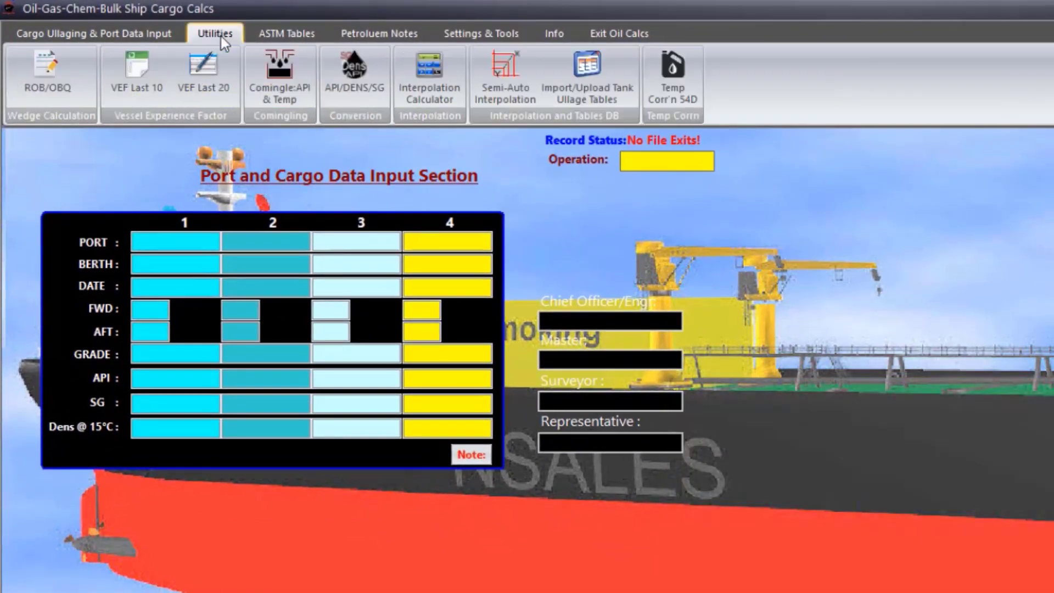
{"action": "left_click", "coordinate": [285, 31]}
{"action": "left_click", "coordinate": [369, 35]}
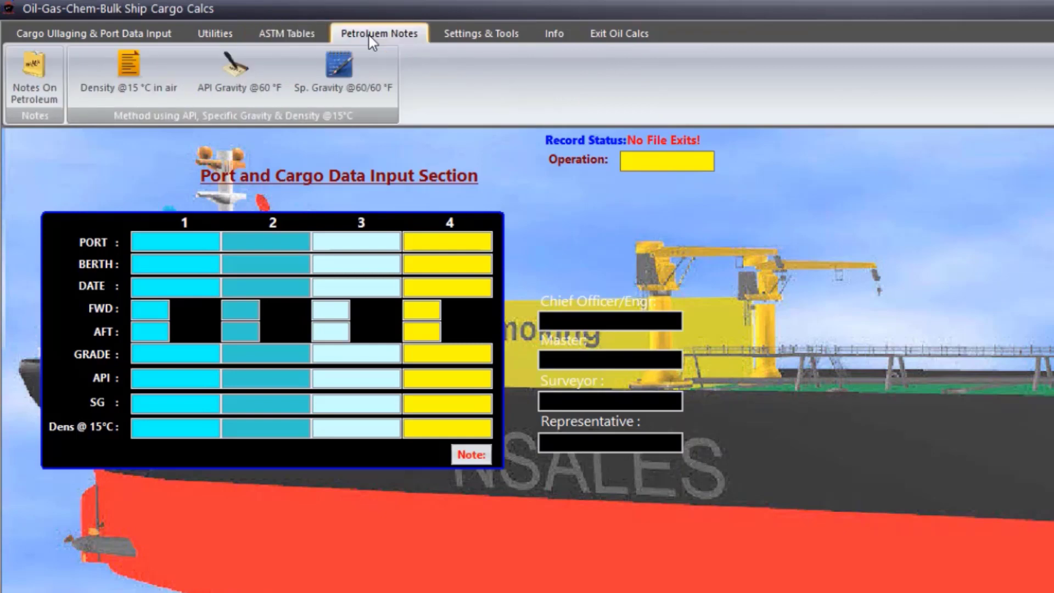
{"action": "left_click", "coordinate": [44, 34]}
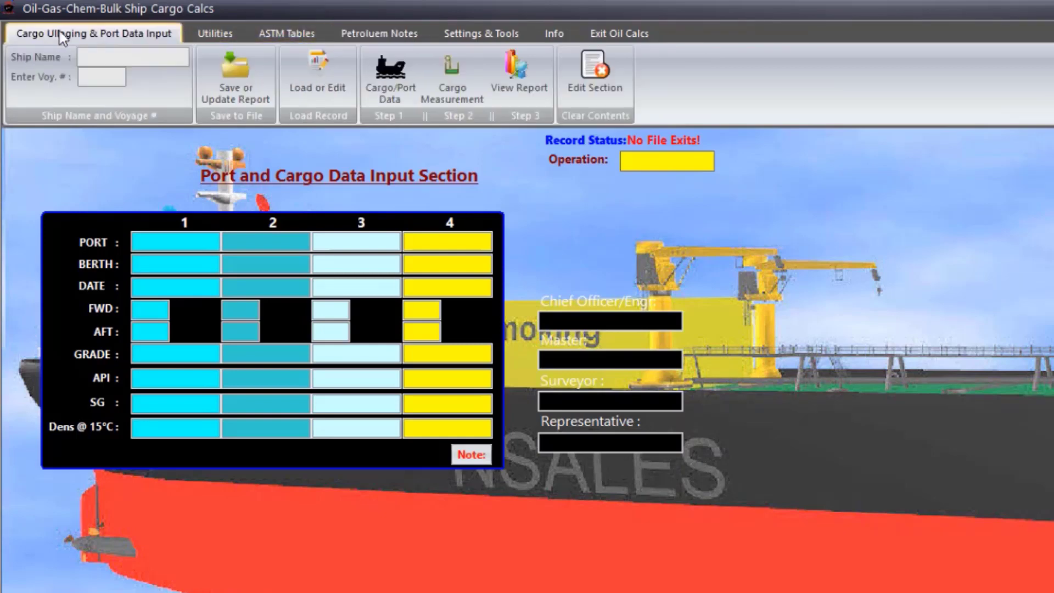
- Load the Loading 1D voyage record for MT Restoration and select its LFSO and Suka grades
{"action": "left_click", "coordinate": [325, 84]}
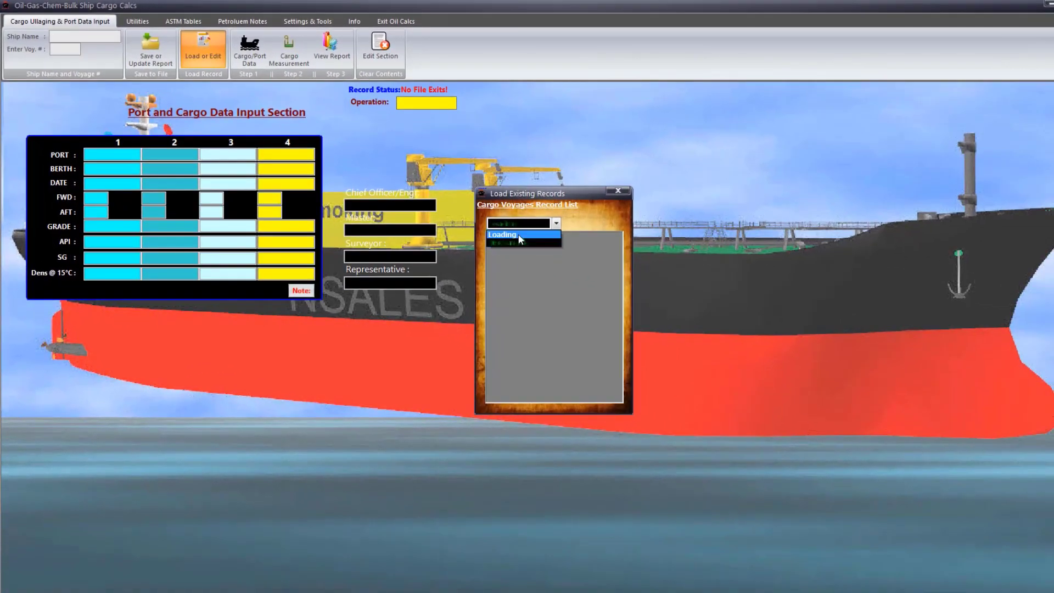
{"action": "left_click", "coordinate": [533, 234]}
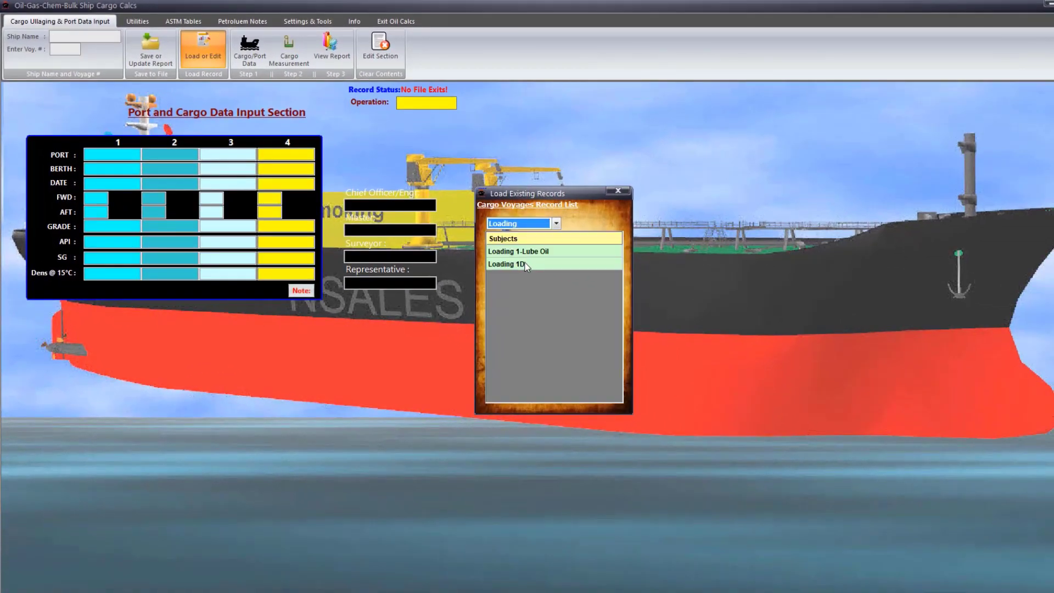
{"action": "double_click", "coordinate": [522, 264]}
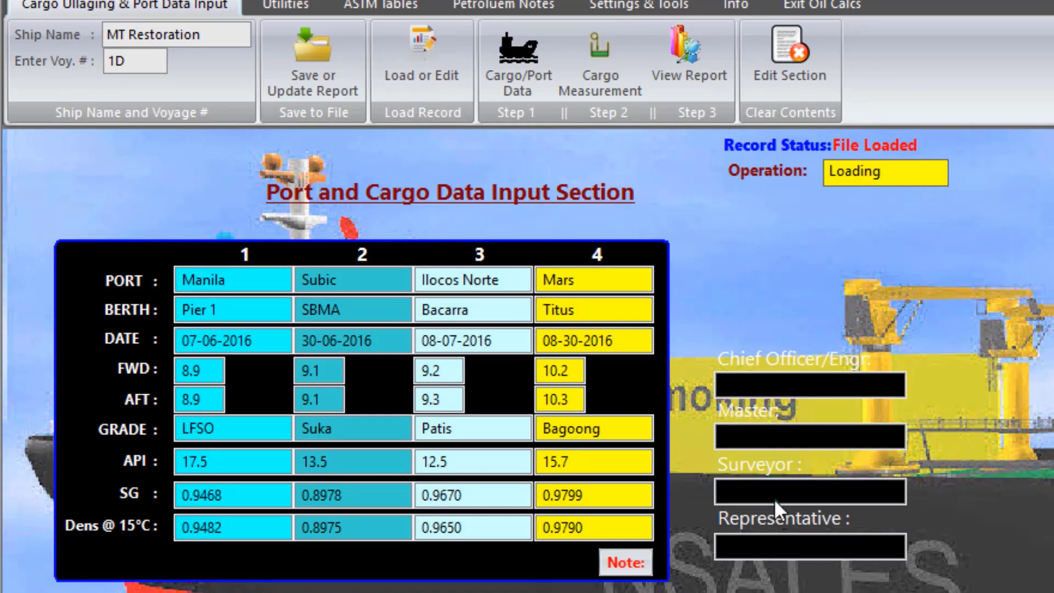
{"action": "double_click", "coordinate": [214, 428]}
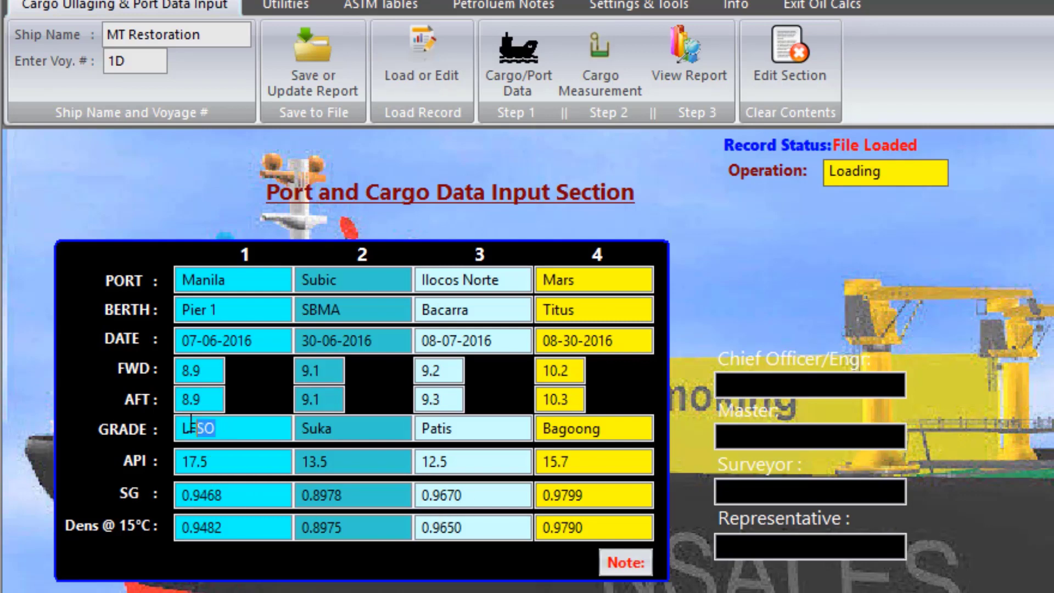
{"action": "double_click", "coordinate": [334, 429]}
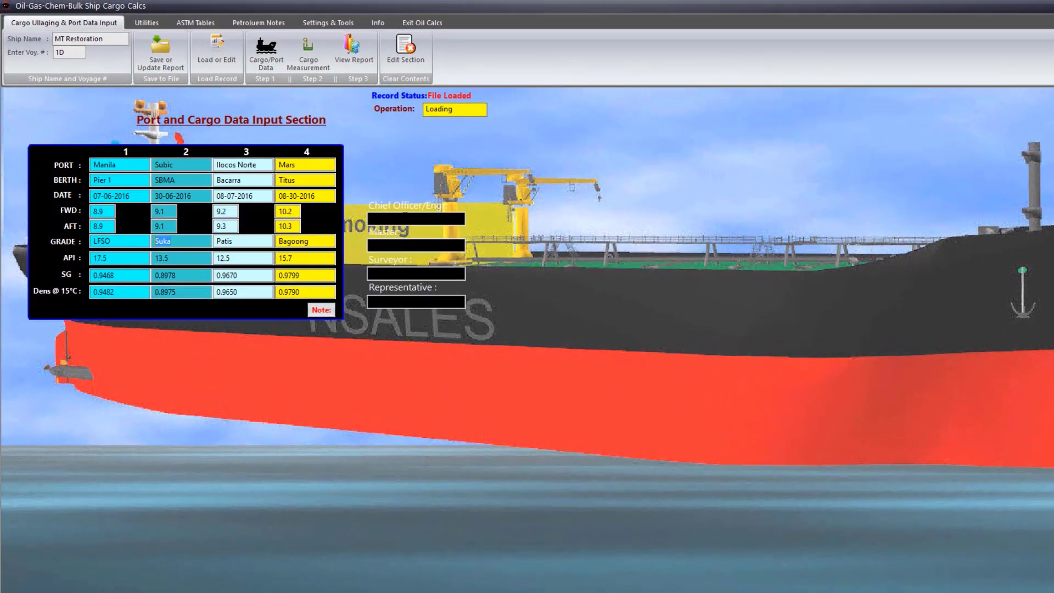
- Open the tank ullaging report and select the 4S and 6P water depth cells
{"action": "left_click", "coordinate": [405, 234]}
{"action": "left_click", "coordinate": [408, 301]}
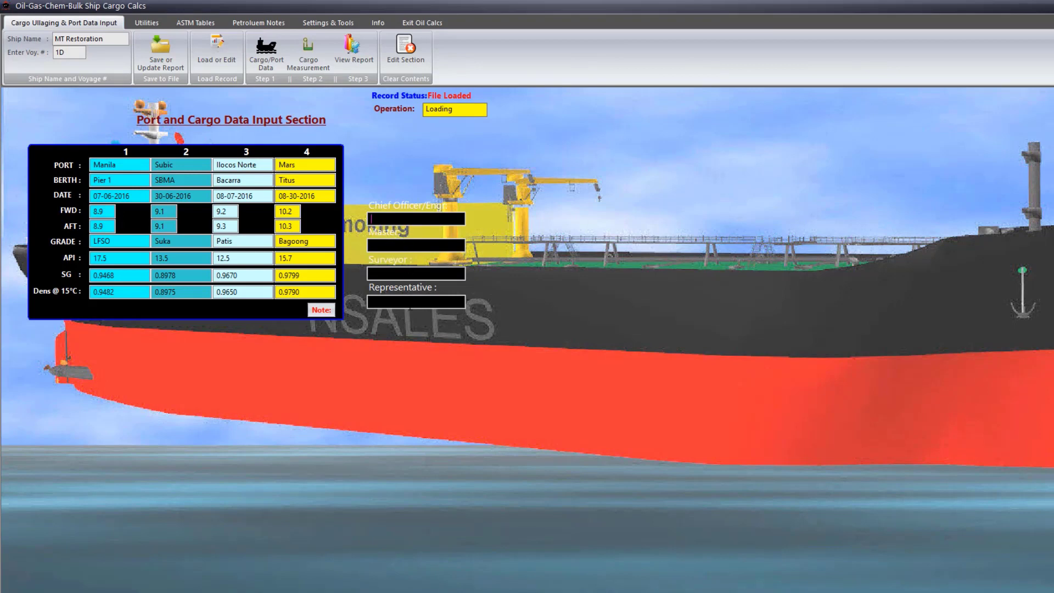
{"action": "left_click", "coordinate": [300, 54]}
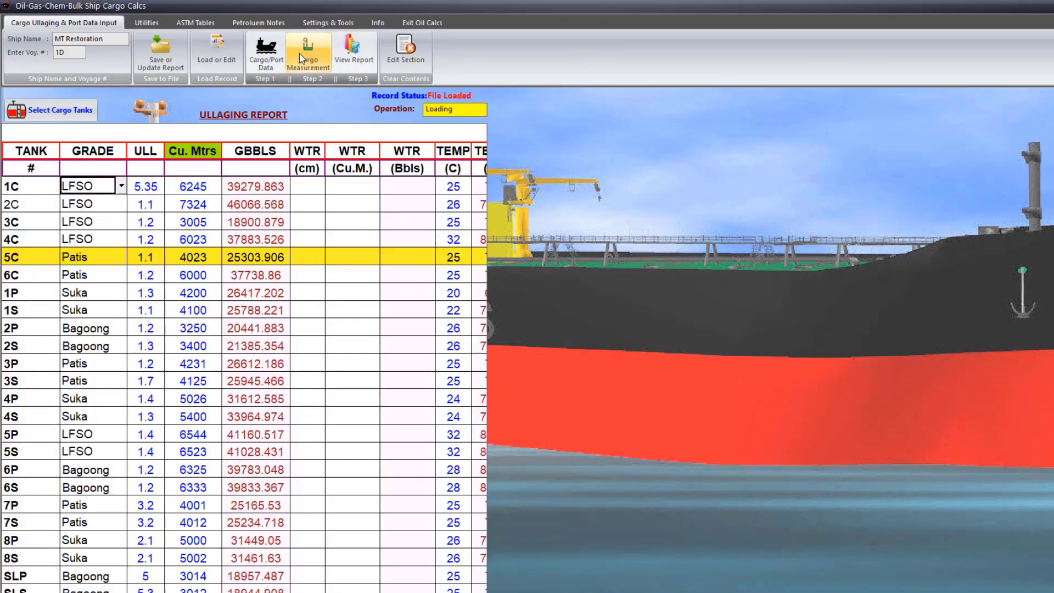
{"action": "left_click", "coordinate": [308, 419]}
{"action": "left_click", "coordinate": [304, 473]}
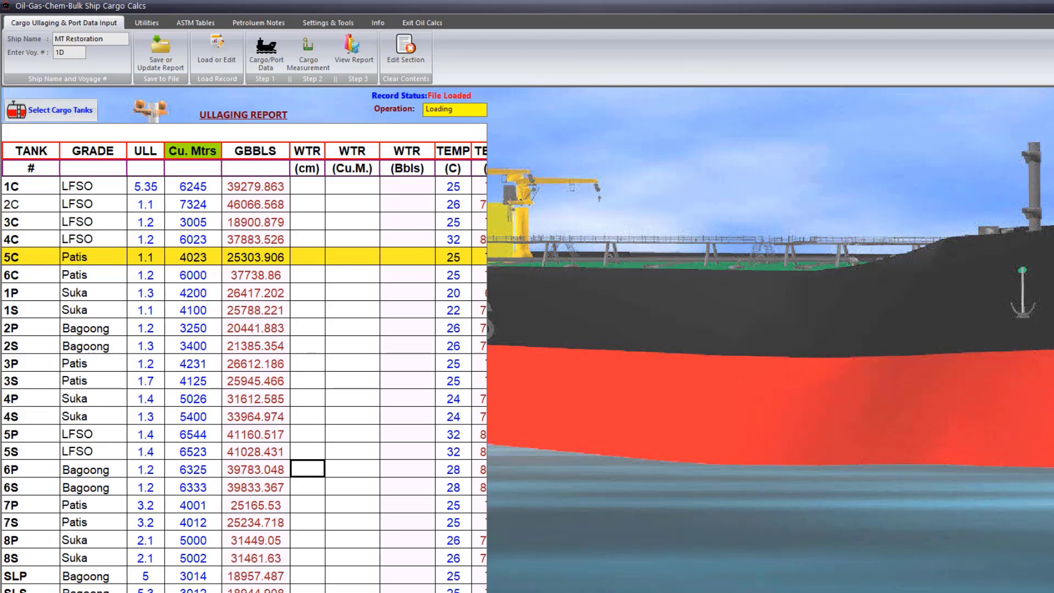
- Page through the report sections to Shore Figures and back, then open the ullage report view
{"action": "key", "text": "Page_Down"}
{"action": "key", "text": "Page_Down"}
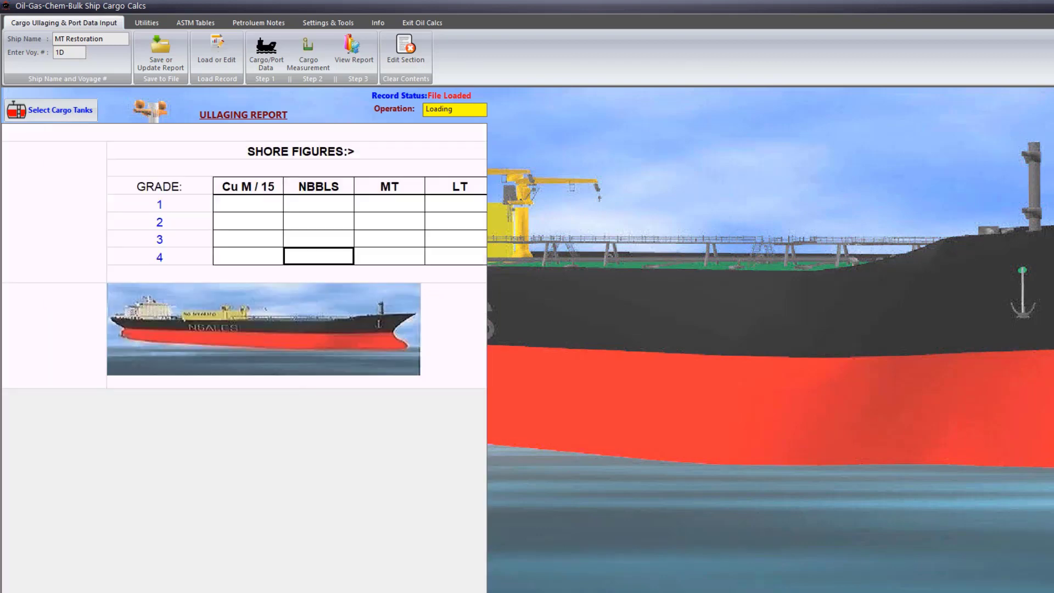
{"action": "key", "text": "Page_Up"}
{"action": "key", "text": "Page_Up"}
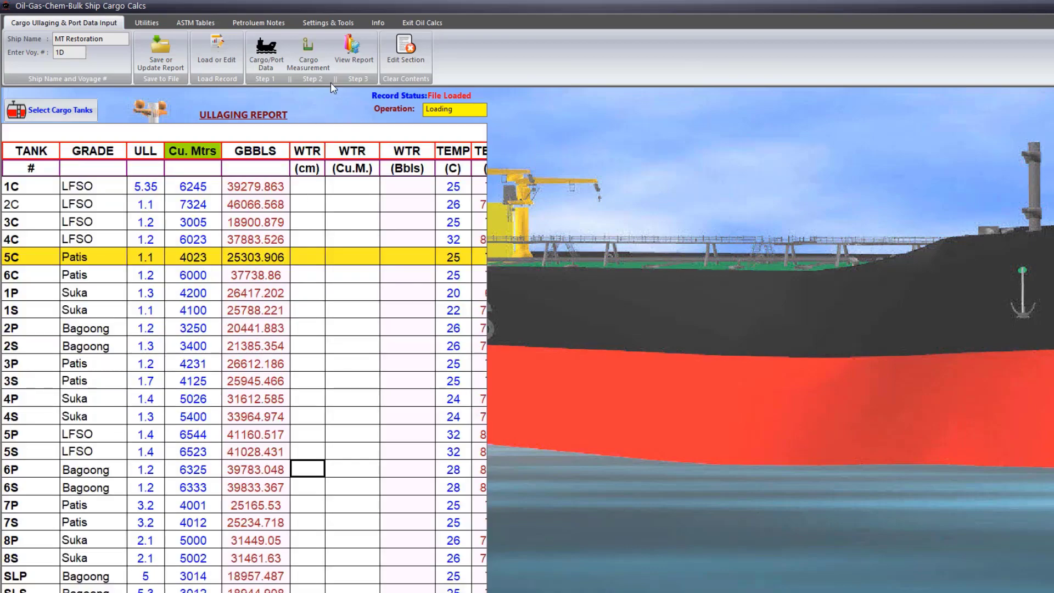
{"action": "left_click", "coordinate": [354, 55]}
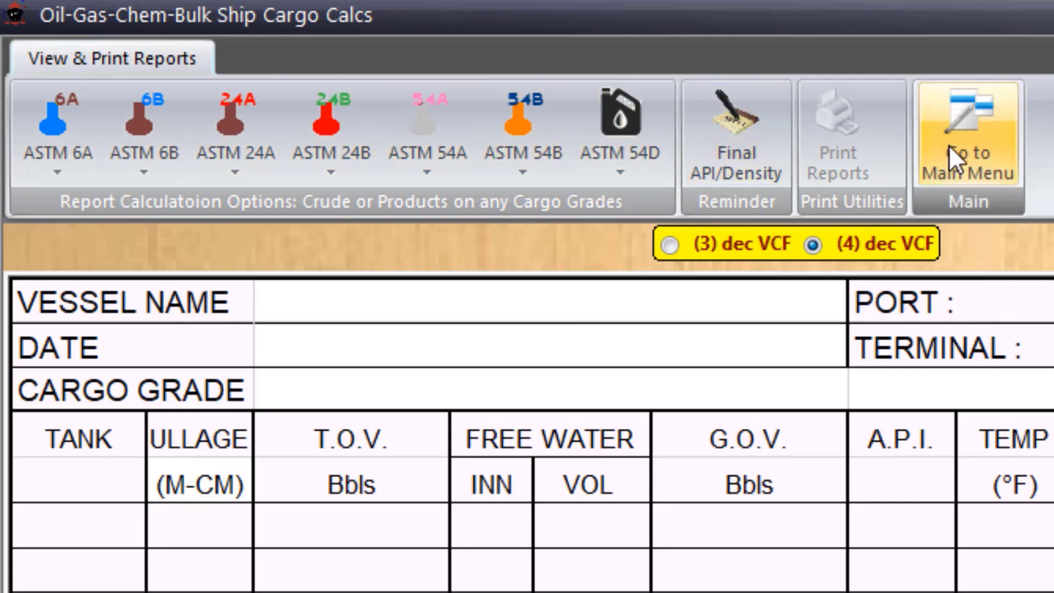
- Calculate the ASTM 54B report for grade 1 LFSO: 35664 T.O.V., 35304.733 T.S.V., 33437.11 M/T
{"action": "left_click", "coordinate": [523, 138]}
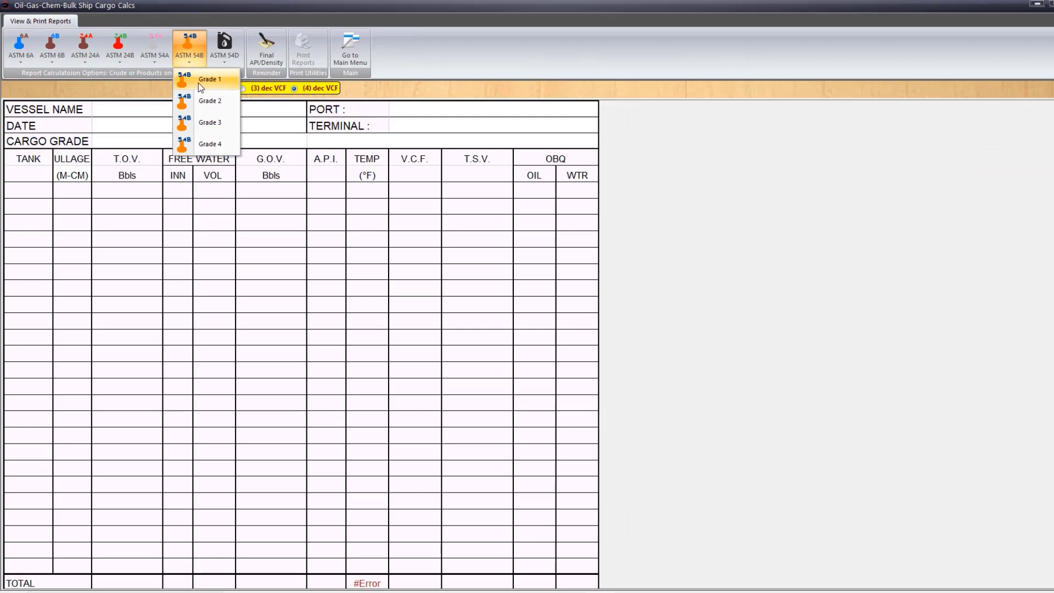
{"action": "left_click", "coordinate": [199, 84]}
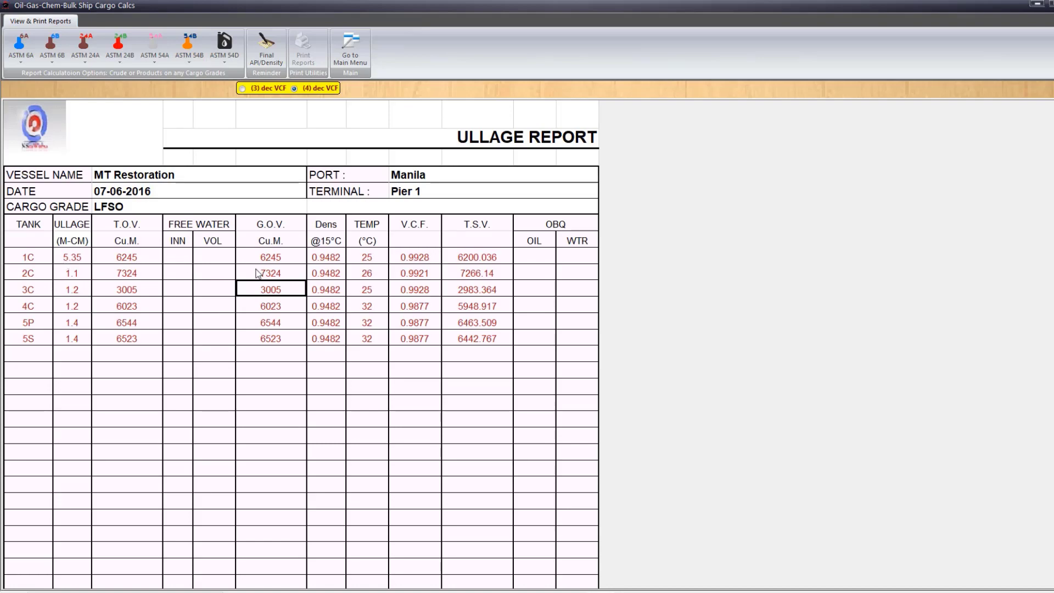
{"action": "scroll", "coordinate": [258, 272], "scroll_direction": "down", "scroll_amount": 5}
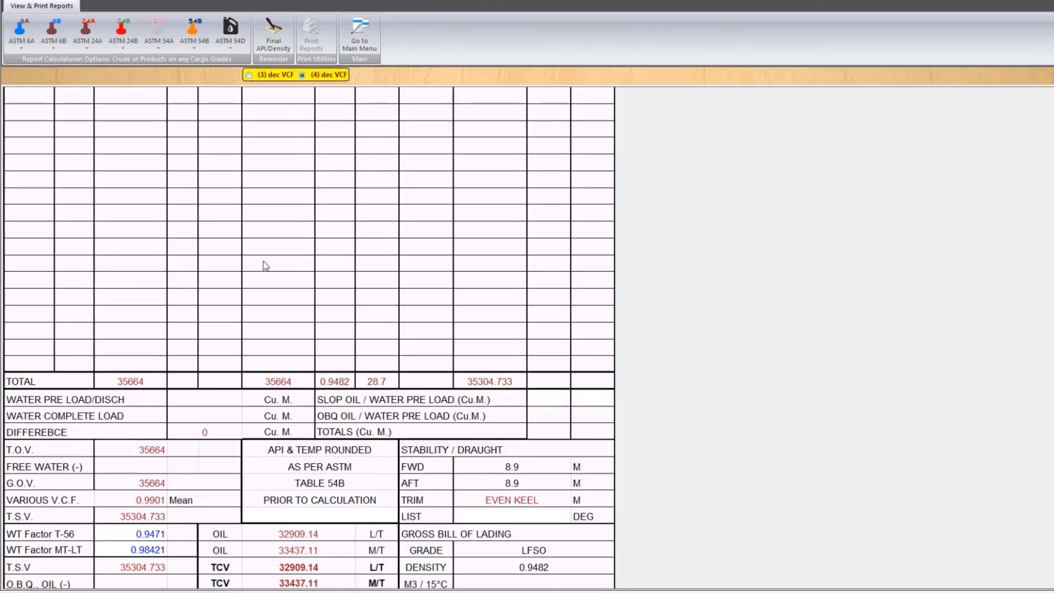
{"action": "scroll", "coordinate": [265, 266], "scroll_direction": "down", "scroll_amount": 5}
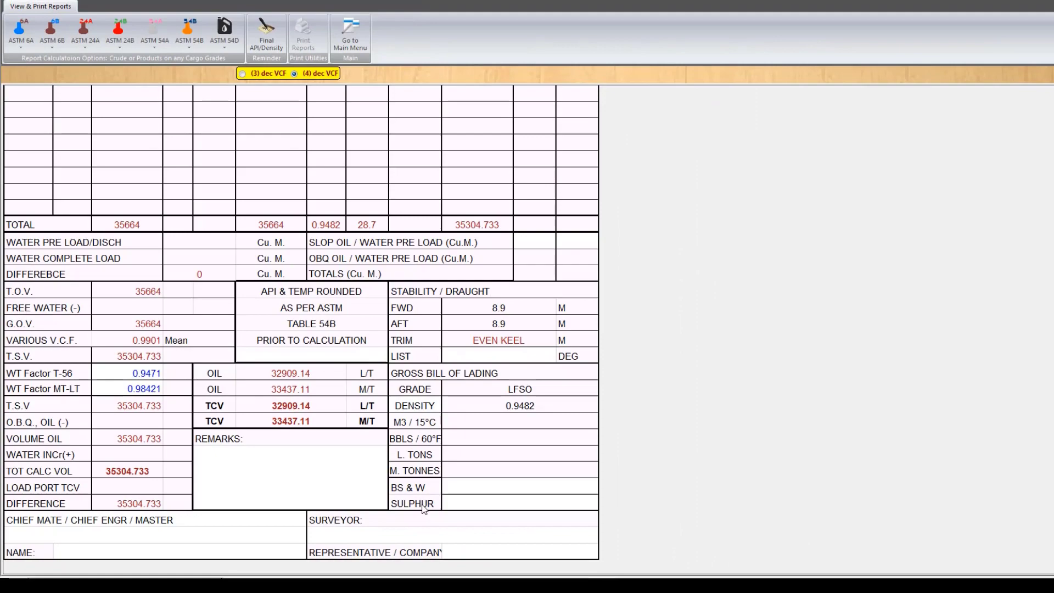
{"action": "scroll", "coordinate": [216, 514], "scroll_direction": "up", "scroll_amount": 3}
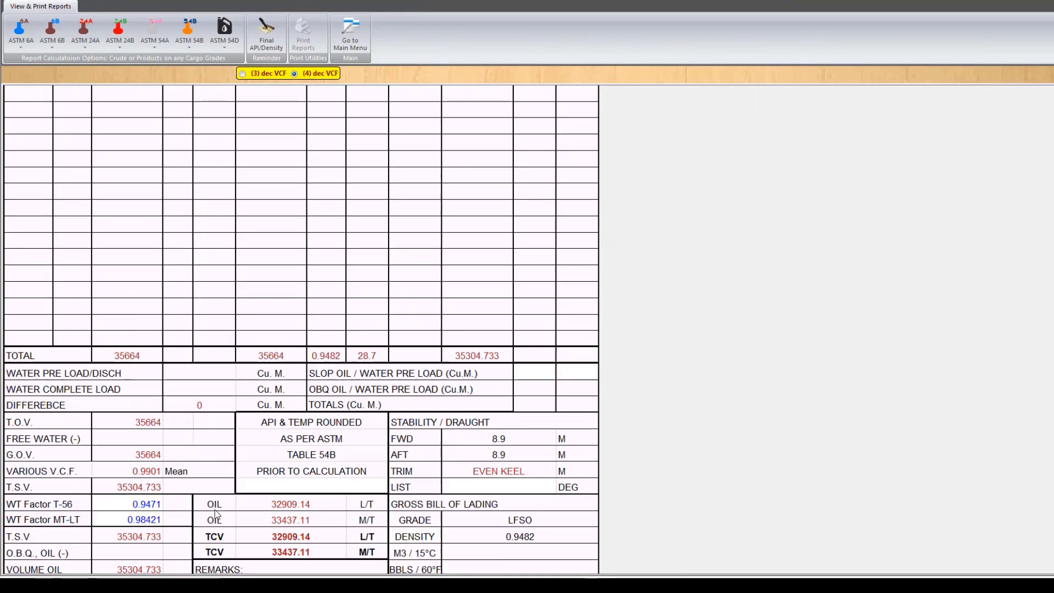
{"action": "scroll", "coordinate": [216, 514], "scroll_direction": "up", "scroll_amount": 5}
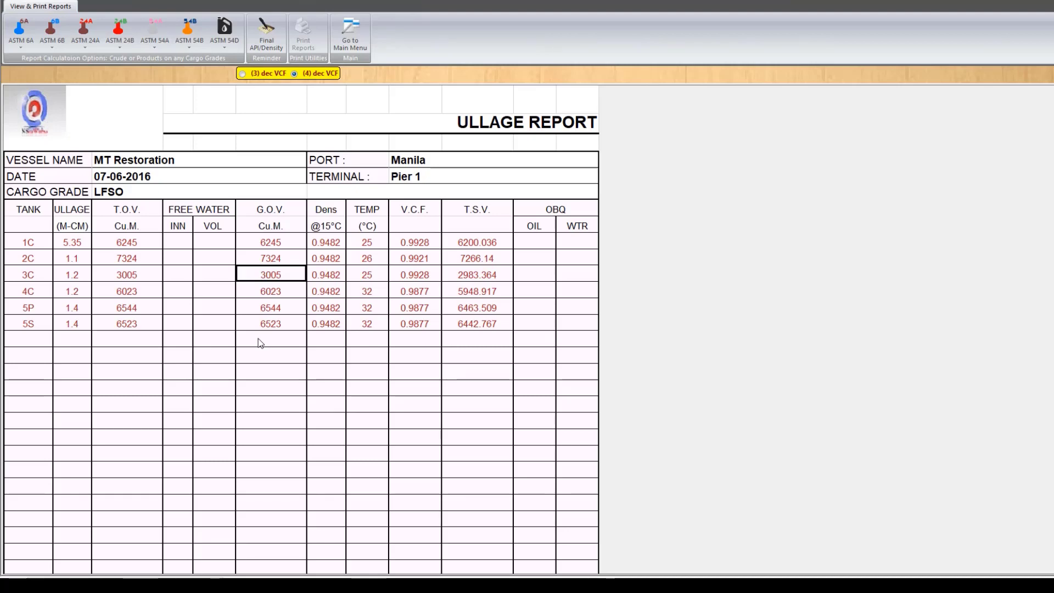
- Leave the report for the main tank ullaging table and show the Petroleum Notes options
{"action": "left_click", "coordinate": [346, 46]}
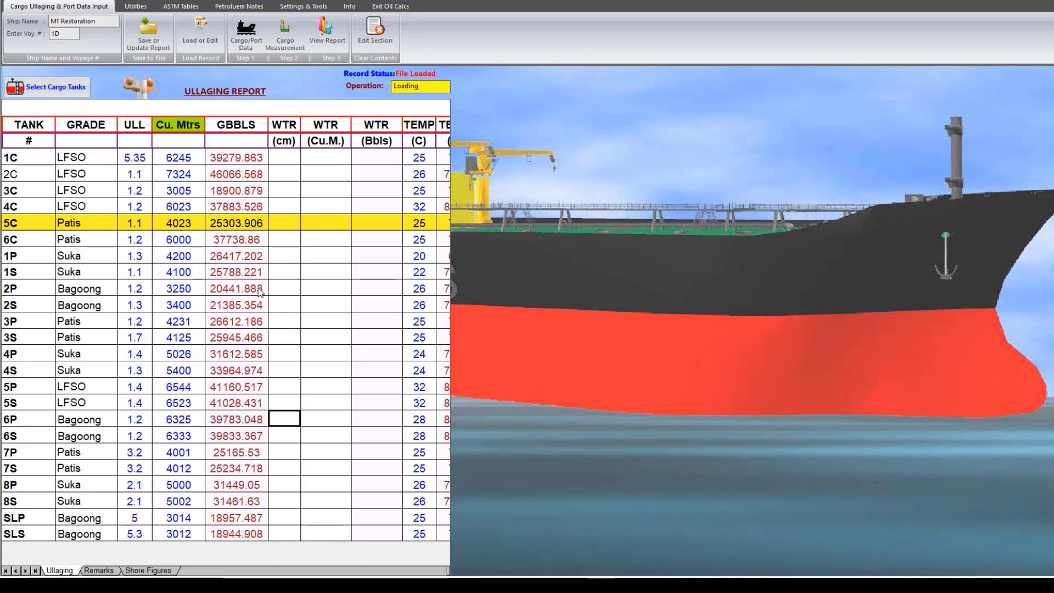
{"action": "left_click", "coordinate": [240, 6]}
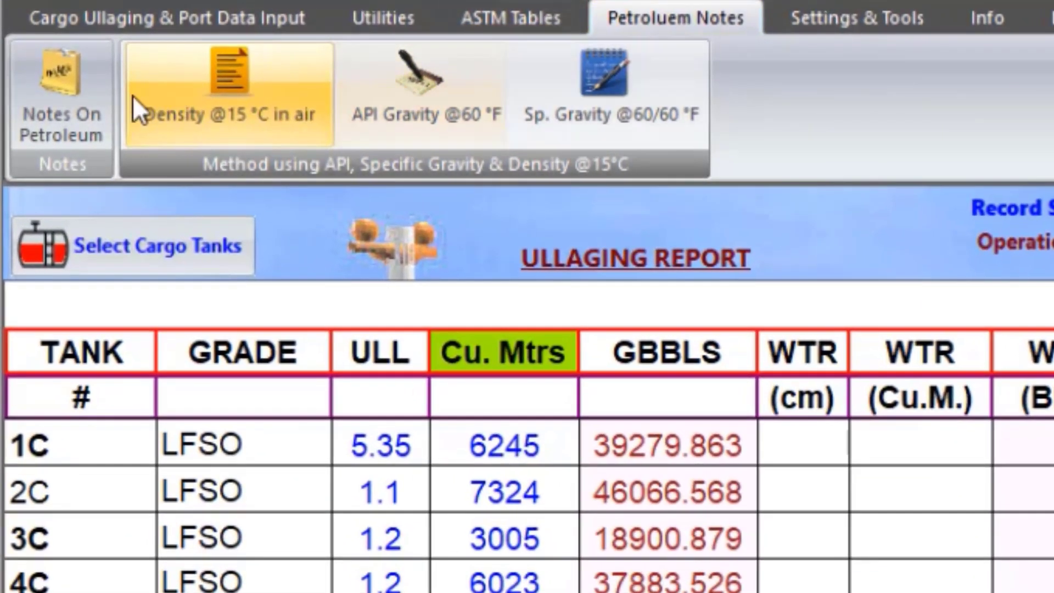
- Open Notes On Petroleum and read the Density, Loadlines and Other Related Formula topics
{"action": "left_click", "coordinate": [60, 114]}
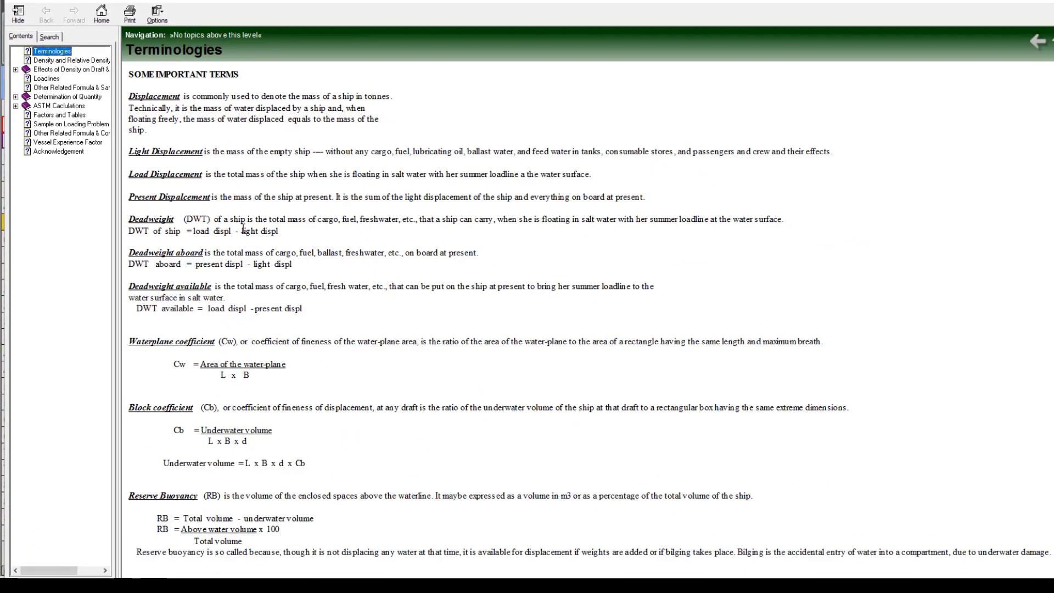
{"action": "scroll", "coordinate": [467, 349], "scroll_direction": "down", "scroll_amount": 5}
{"action": "scroll", "coordinate": [243, 228], "scroll_direction": "down", "scroll_amount": 5}
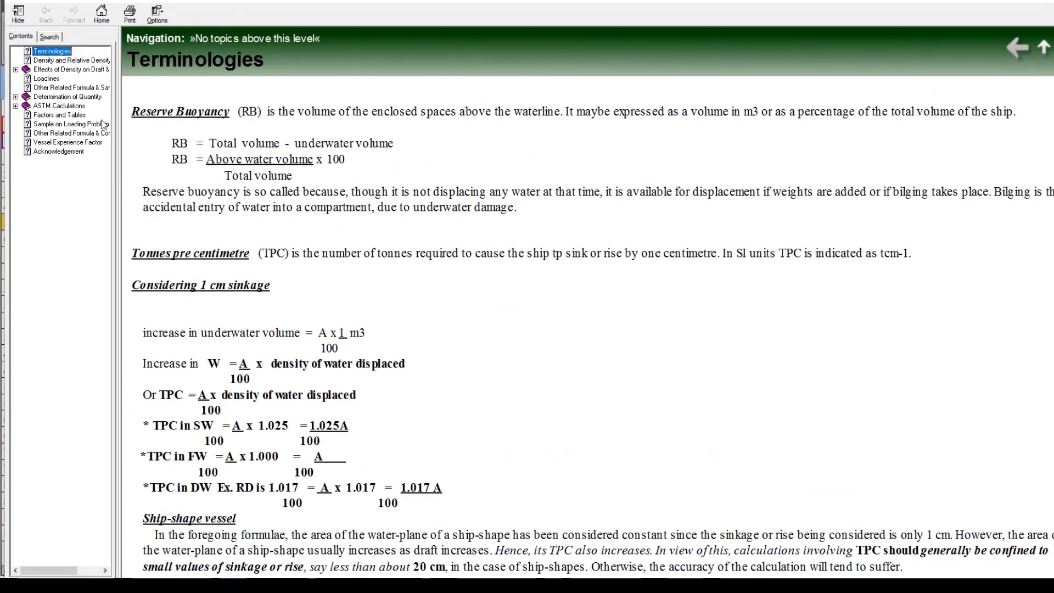
{"action": "left_click", "coordinate": [62, 61]}
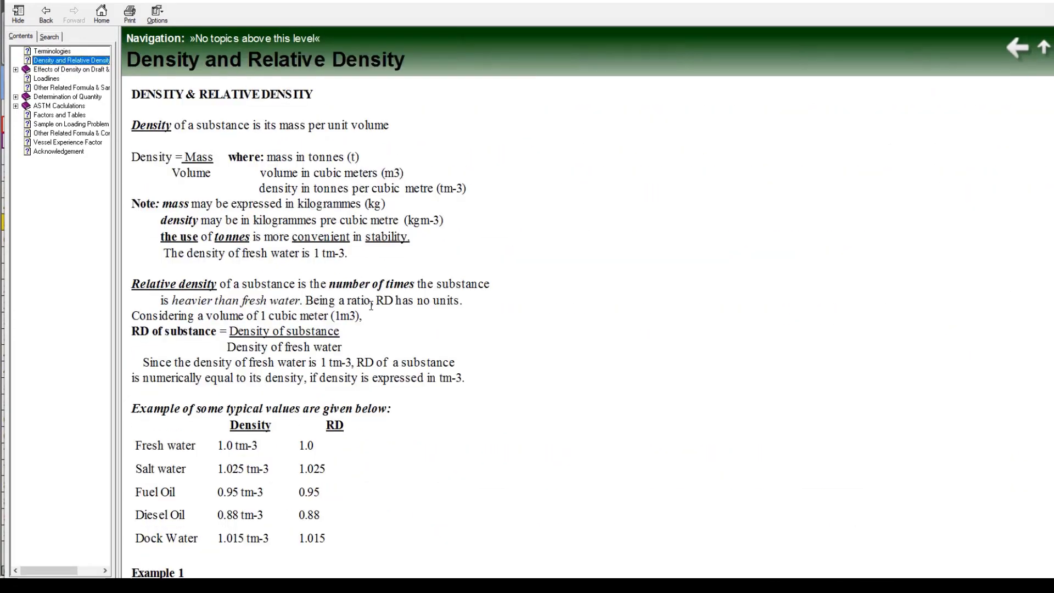
{"action": "scroll", "coordinate": [371, 301], "scroll_direction": "down", "scroll_amount": 3}
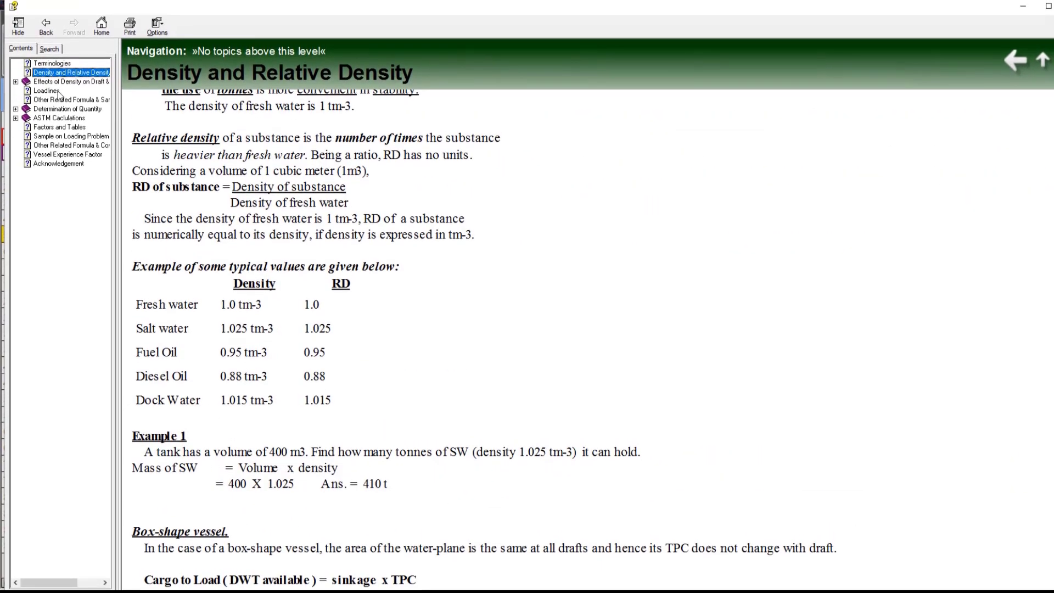
{"action": "left_click", "coordinate": [55, 91]}
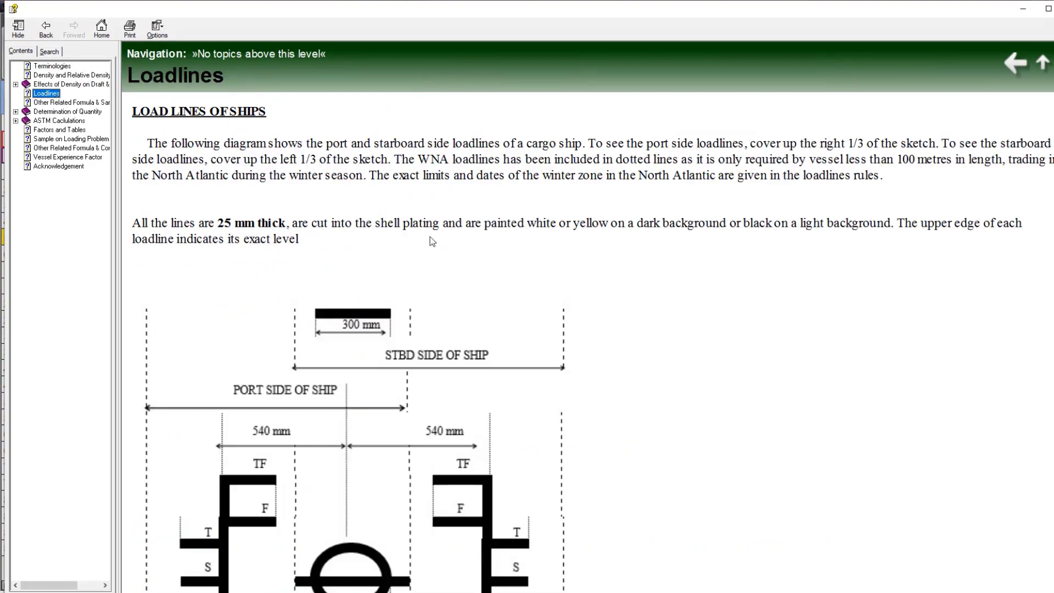
{"action": "scroll", "coordinate": [430, 236], "scroll_direction": "down", "scroll_amount": 8}
{"action": "left_click", "coordinate": [71, 102]}
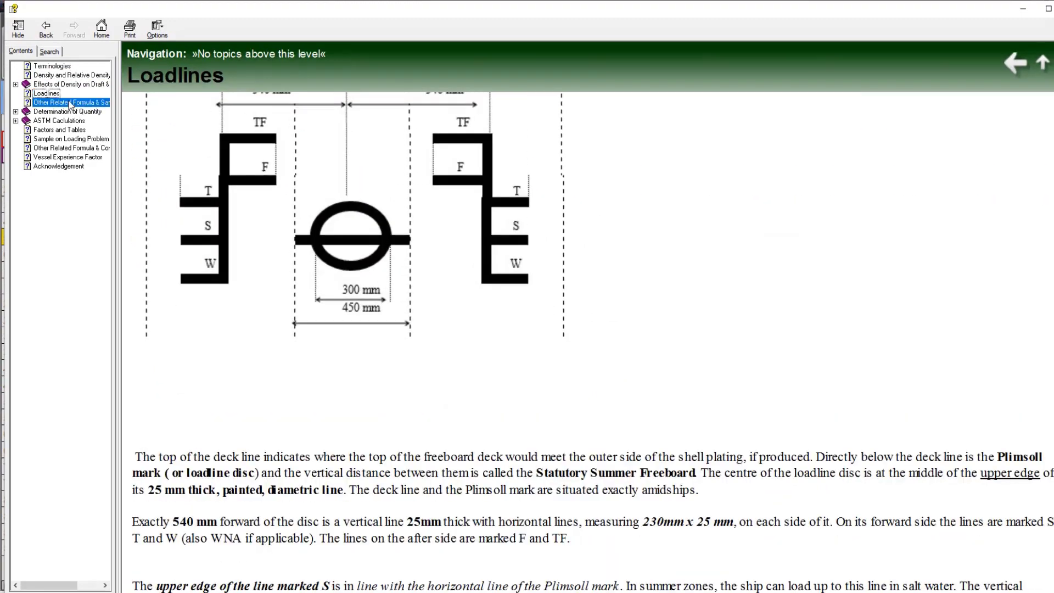
{"action": "scroll", "coordinate": [349, 287], "scroll_direction": "down", "scroll_amount": 3}
{"action": "scroll", "coordinate": [349, 287], "scroll_direction": "down", "scroll_amount": 2}
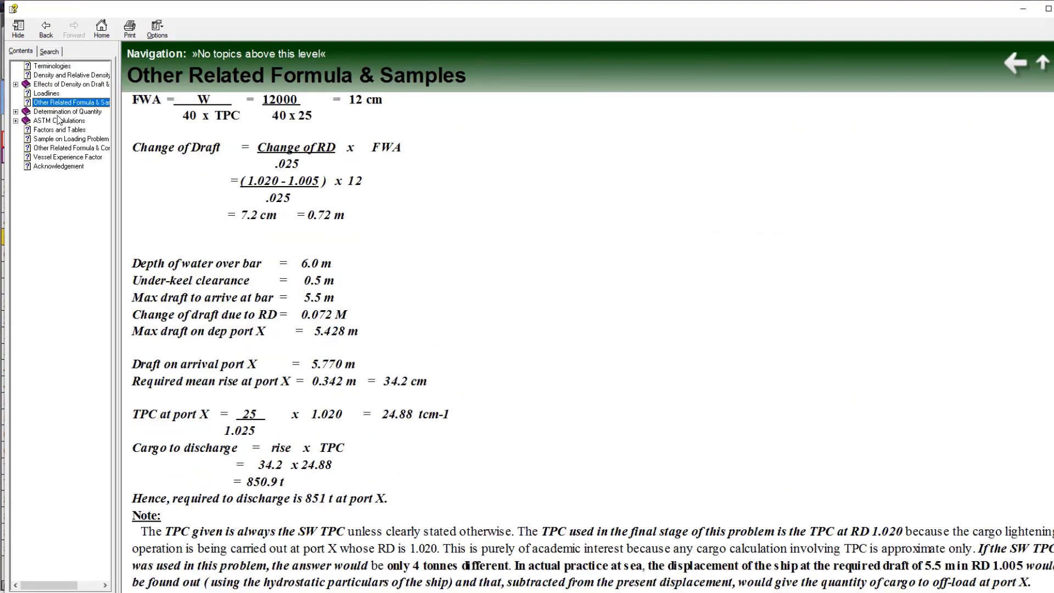
- View Determination of Quantity, then the ASTM and Conversions topics under ASTM Caclulations
{"action": "left_click", "coordinate": [58, 111]}
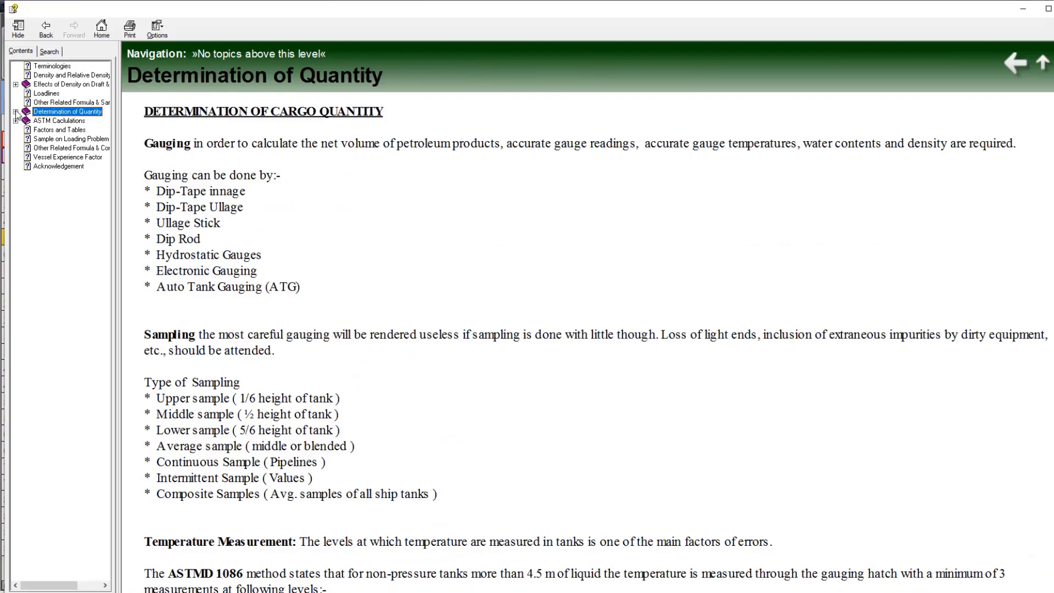
{"action": "scroll", "coordinate": [339, 279], "scroll_direction": "up", "scroll_amount": 2, "text": "ctrl"}
{"action": "scroll", "coordinate": [339, 279], "scroll_direction": "down", "scroll_amount": 8}
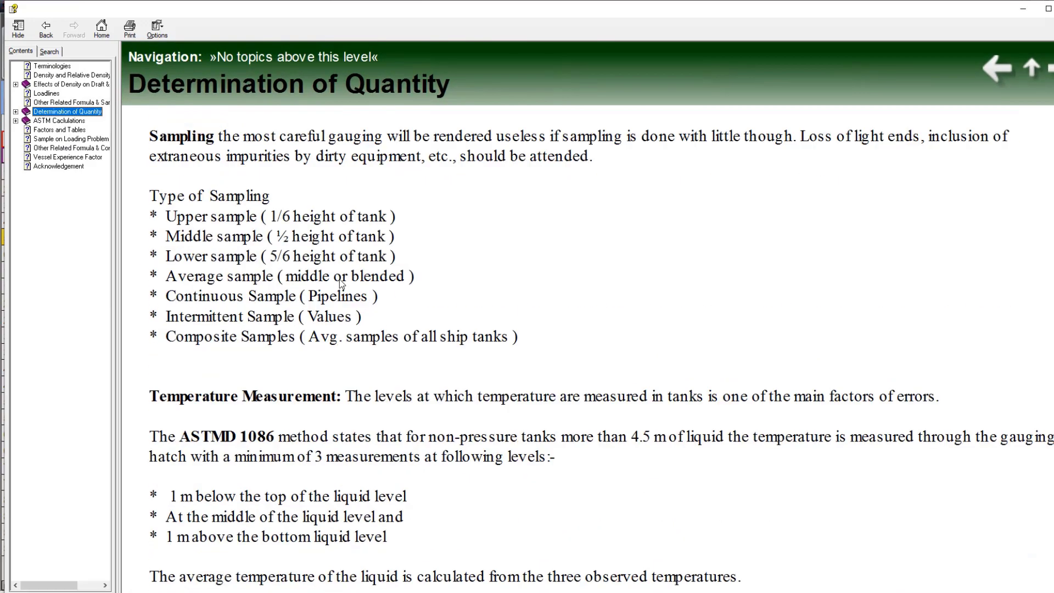
{"action": "scroll", "coordinate": [340, 279], "scroll_direction": "down", "scroll_amount": 1}
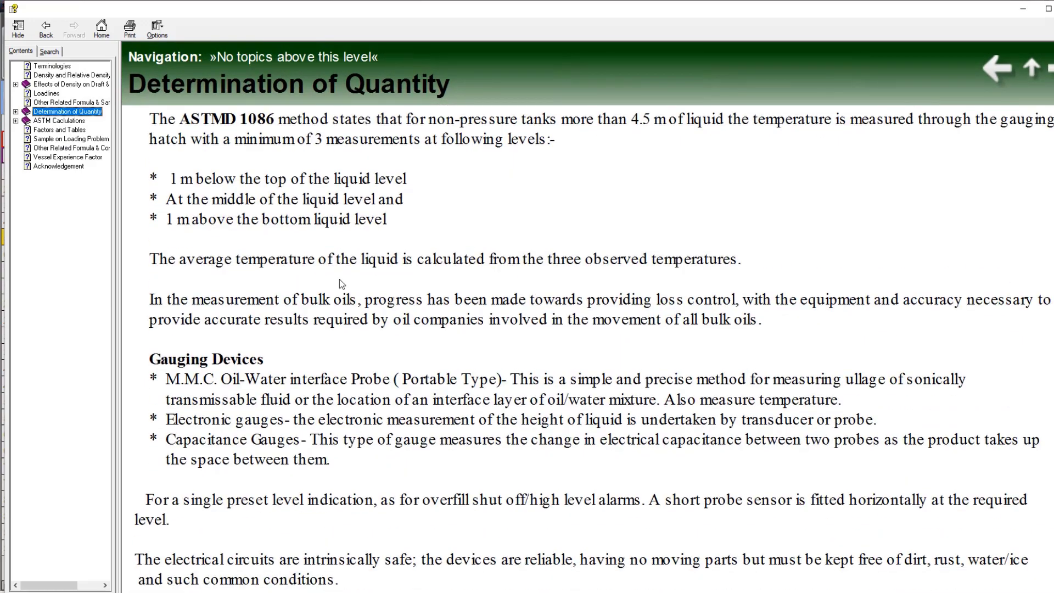
{"action": "left_click", "coordinate": [15, 121]}
{"action": "left_click", "coordinate": [50, 130]}
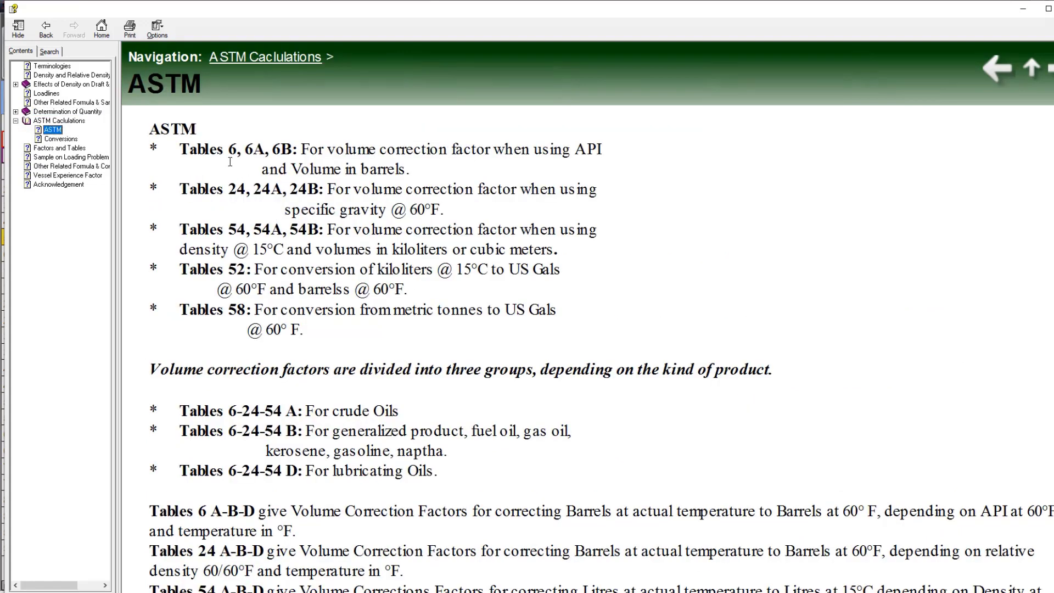
{"action": "scroll", "coordinate": [262, 363], "scroll_direction": "down", "scroll_amount": 15}
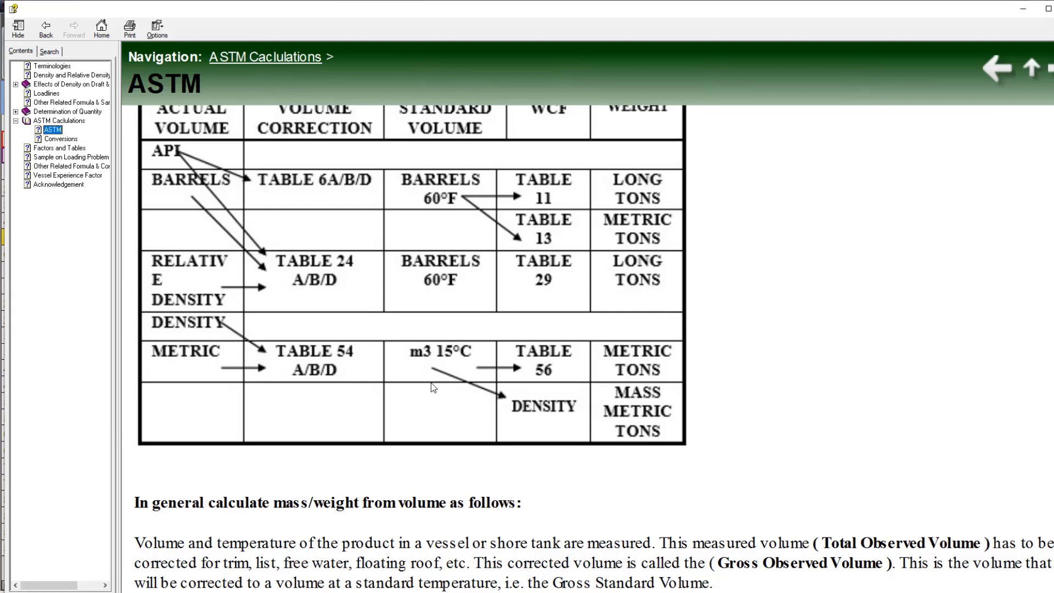
{"action": "left_click", "coordinate": [70, 140]}
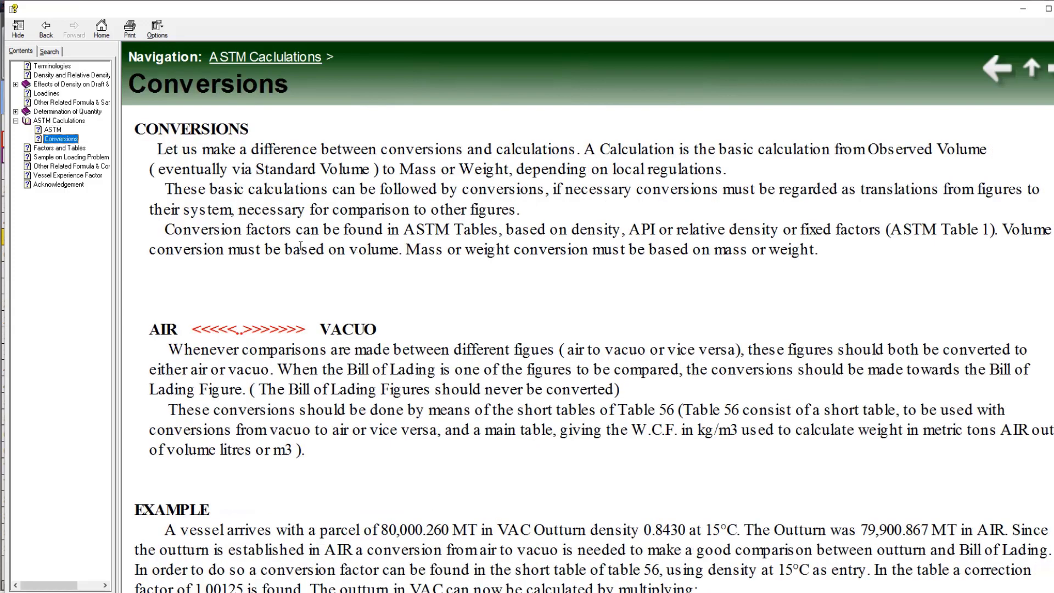